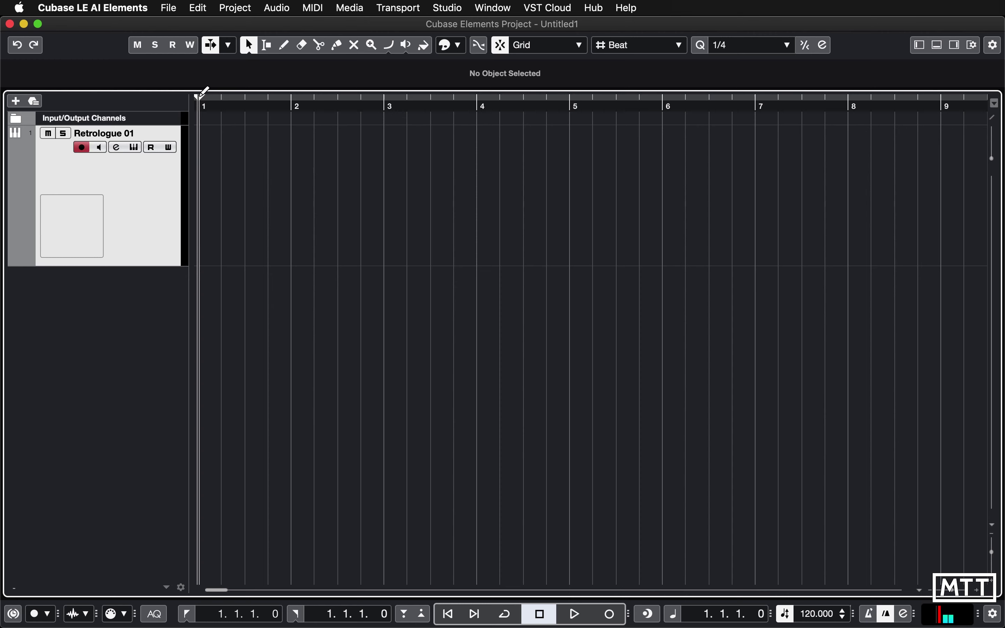
# - Set the locators from bar 1 to bar 5, create a MIDI part between them on Retrologue 01, and open it for editing
pyautogui.moveTo(203, 94); pyautogui.dragTo(581, 139)
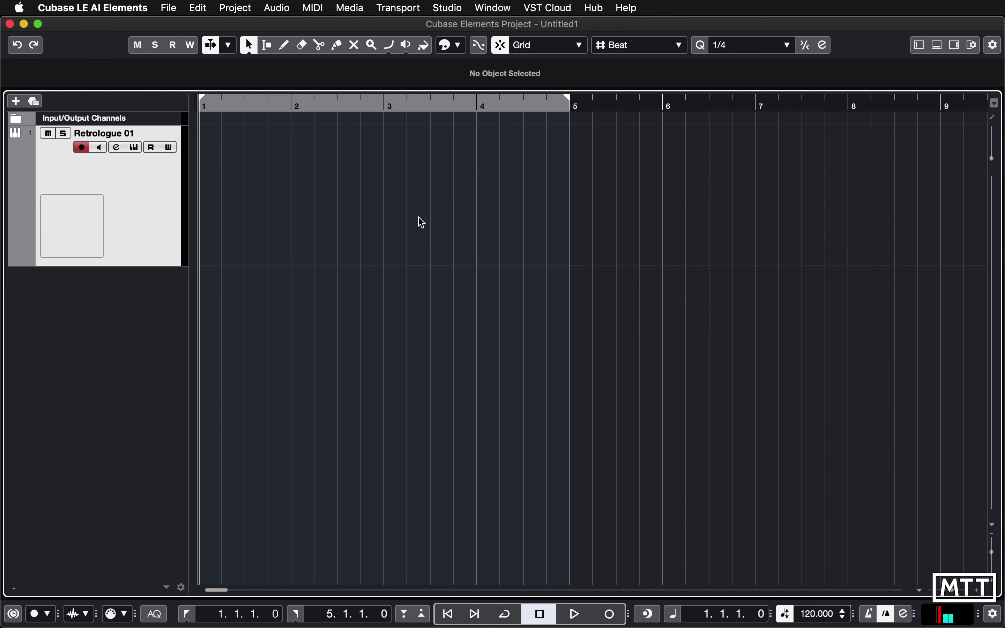
pyautogui.doubleClick(397, 205)
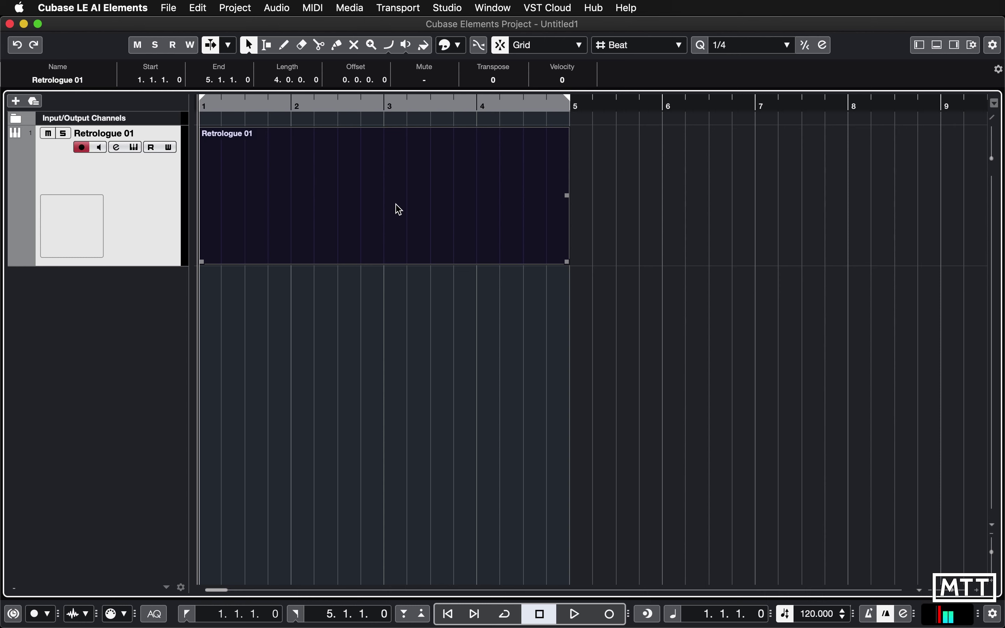
pyautogui.doubleClick(395, 229)
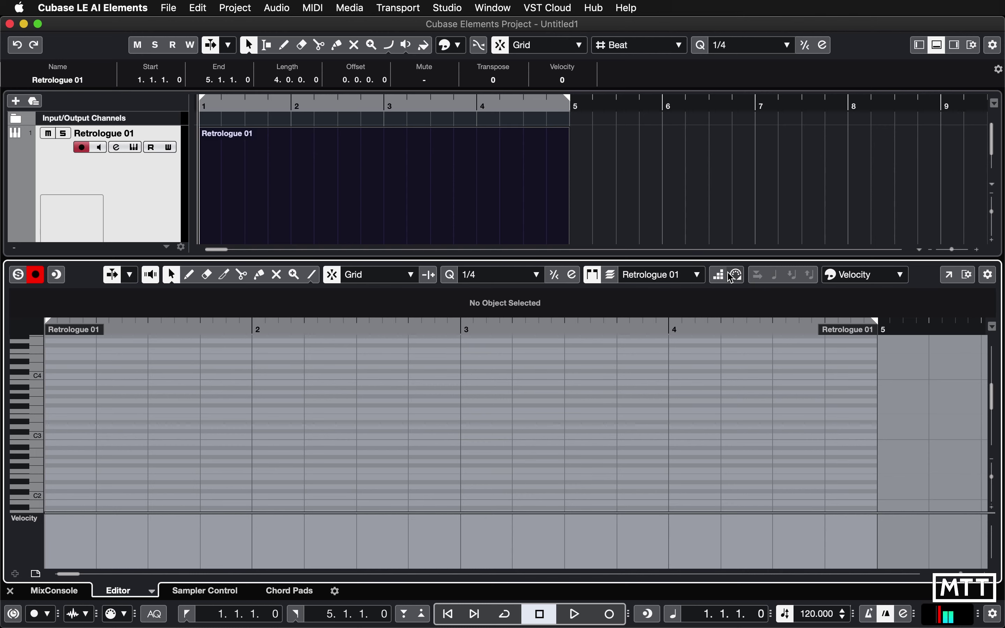
# - Hide the Step/MIDI Input controls in the Key Editor and show them again
pyautogui.click(991, 277)
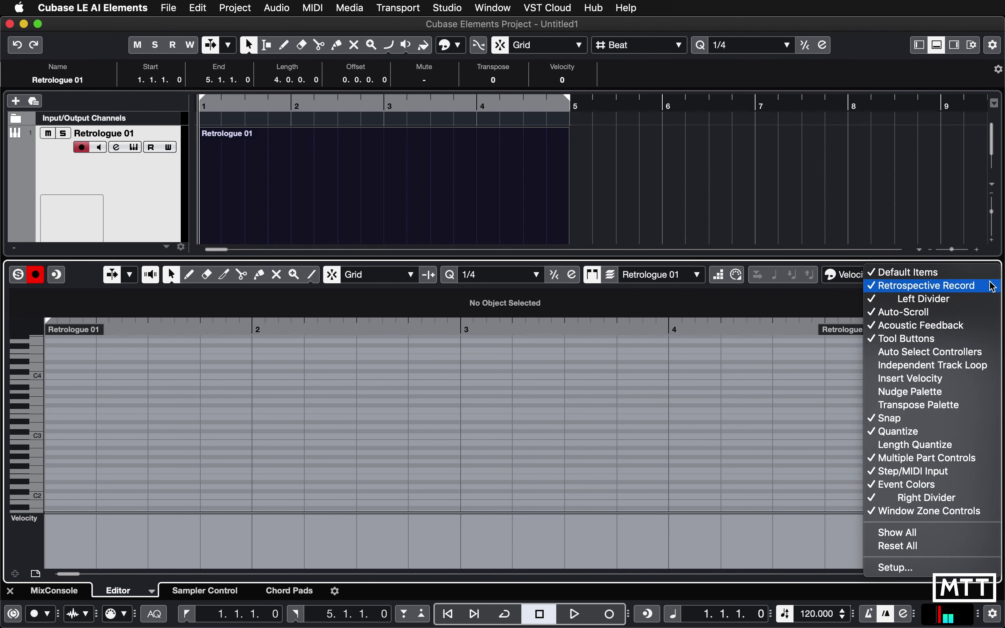
pyautogui.click(980, 260)
pyautogui.click(989, 275)
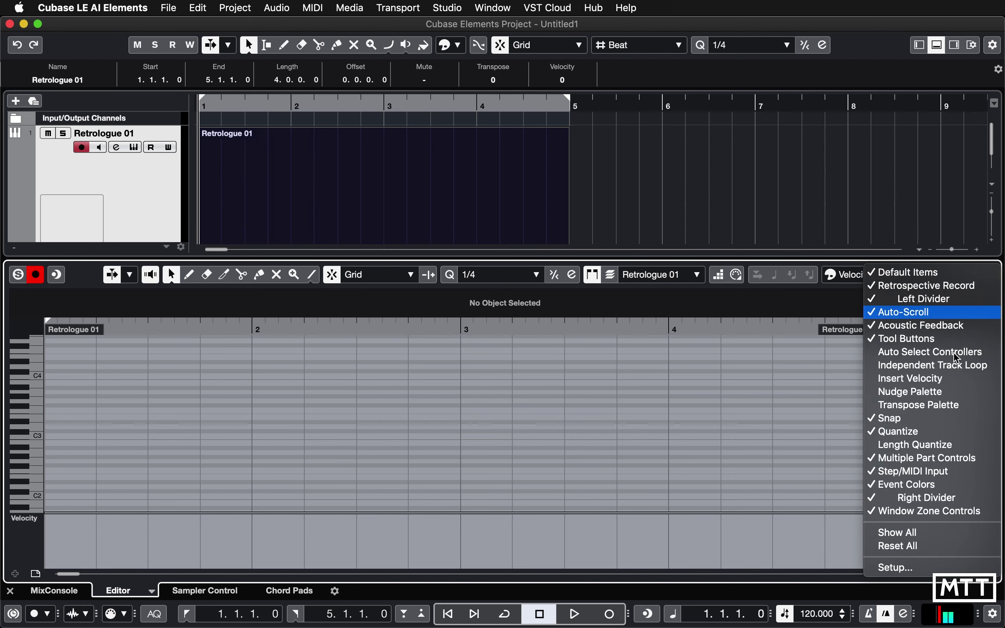
pyautogui.click(898, 474)
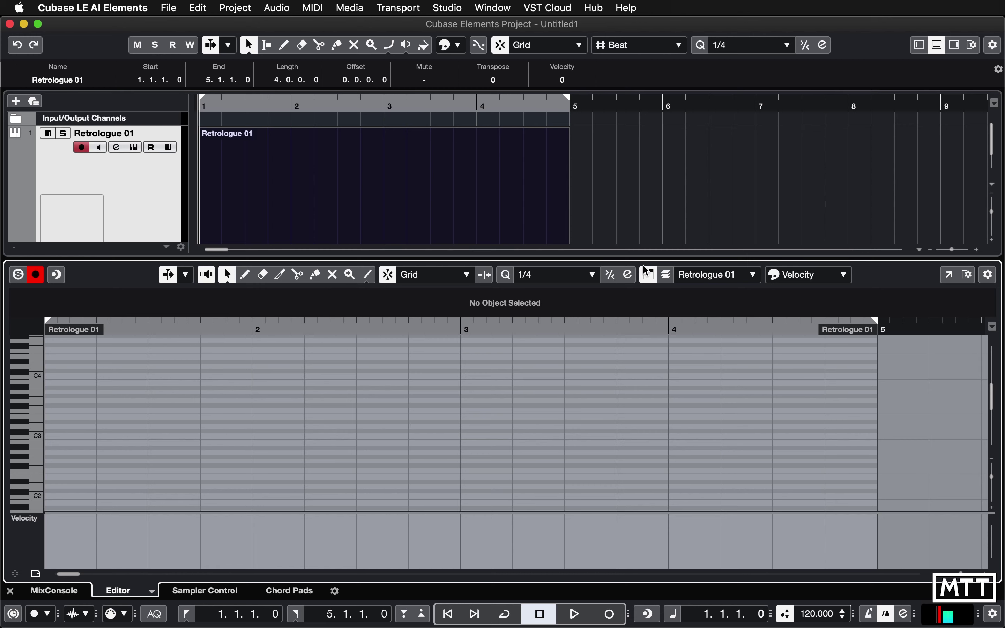
pyautogui.click(989, 275)
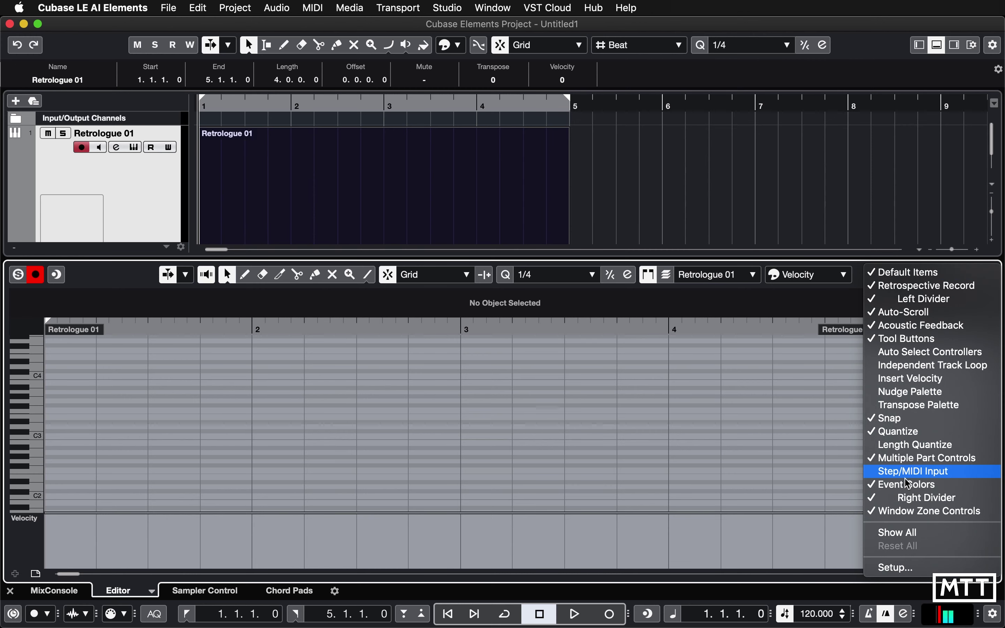
pyautogui.click(886, 472)
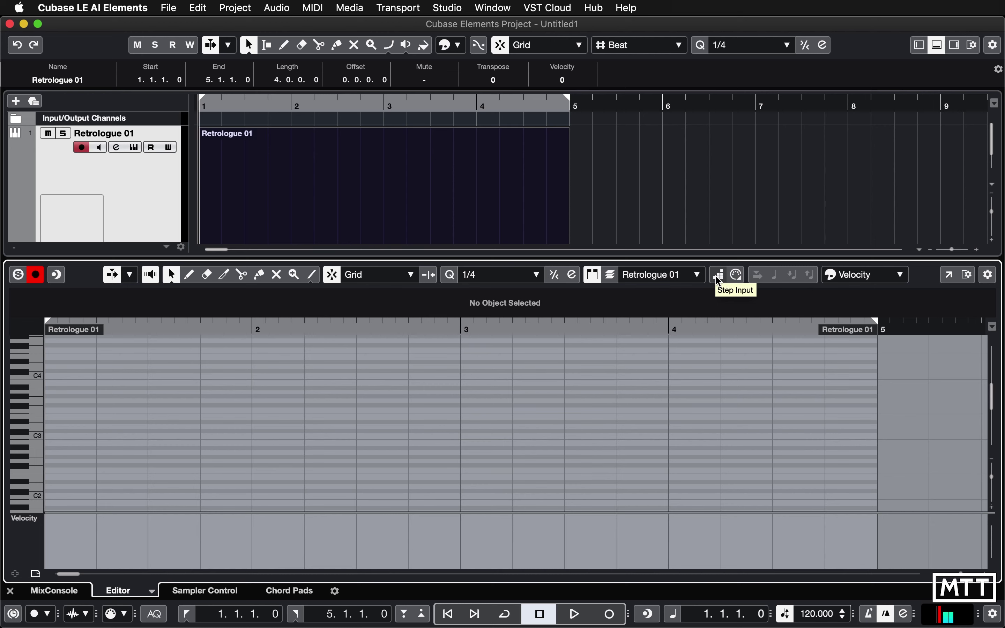
# - Turn on Step Input in the Key Editor and move the insert position to the start of bar 1
pyautogui.click(718, 279)
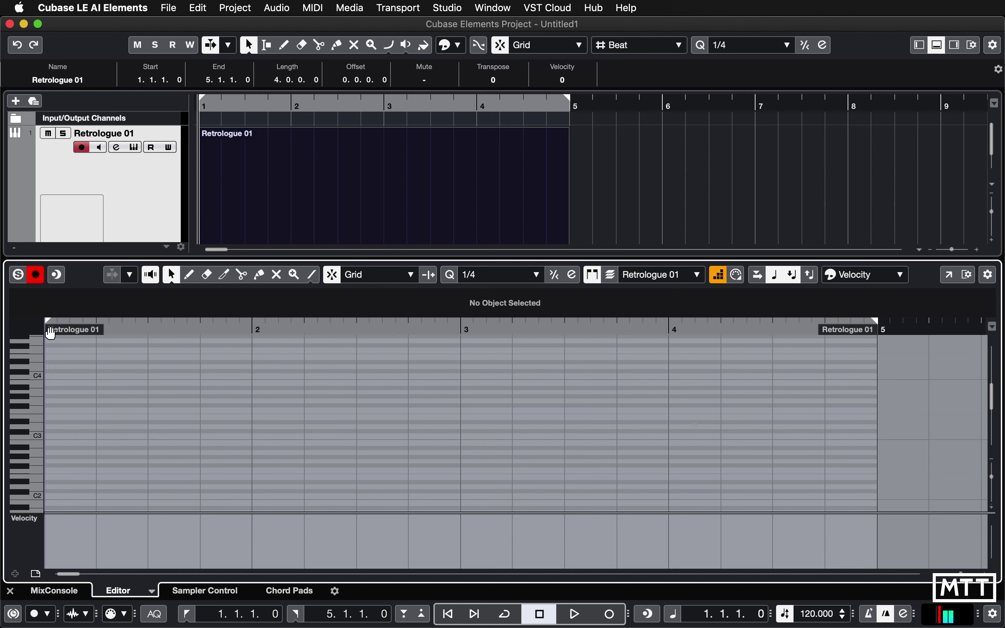
pyautogui.click(719, 276)
pyautogui.click(720, 277)
pyautogui.click(721, 277)
pyautogui.click(721, 278)
pyautogui.click(721, 277)
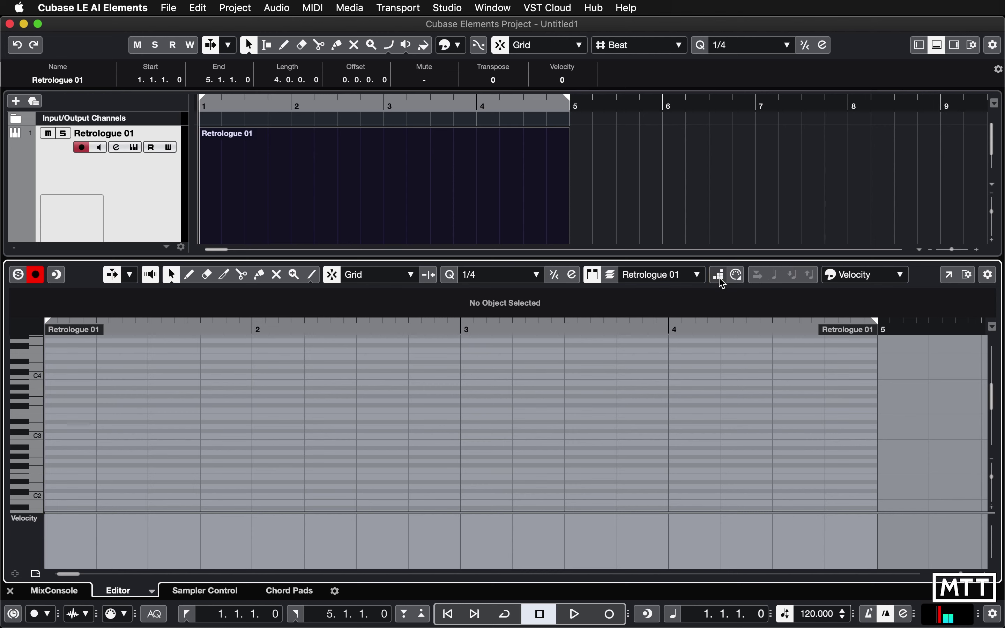
pyautogui.click(721, 277)
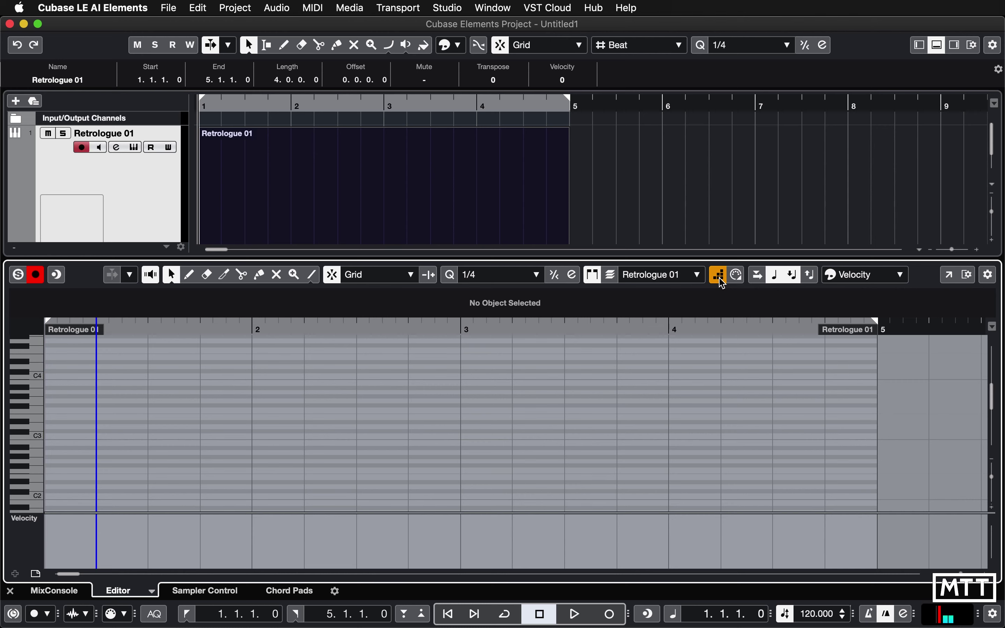
pyautogui.press('Left')
pyautogui.press('Left')
pyautogui.press('Left')
pyautogui.press('Left')
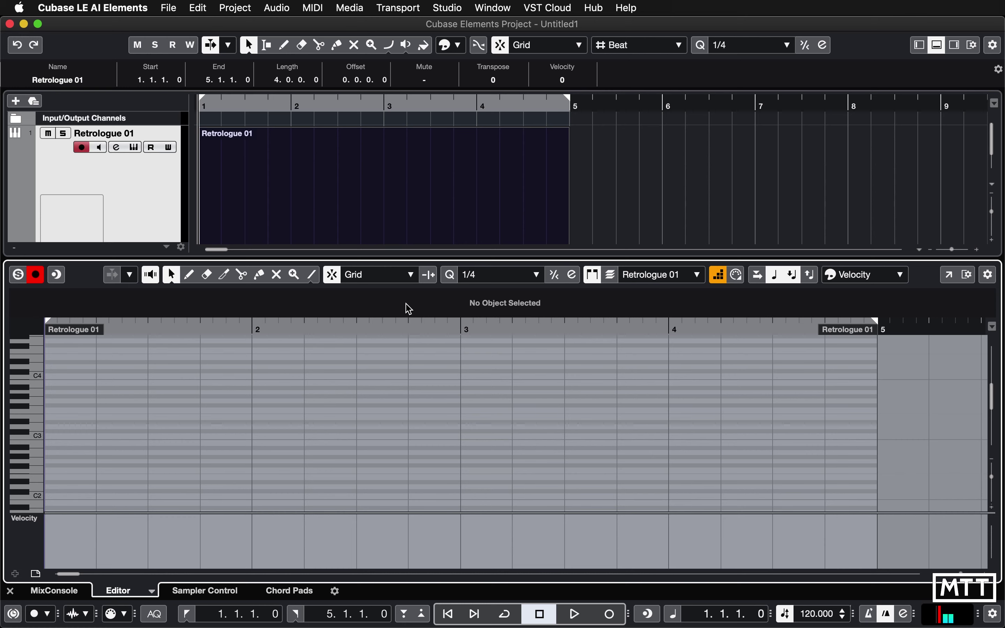
# - Step-enter three quarter-note triads from bar 1 with the On-Screen Keyboard: C2-E2-G2, D2-F2-A2 and E2-G2-B2
pyautogui.hotkey('alt', 'k')
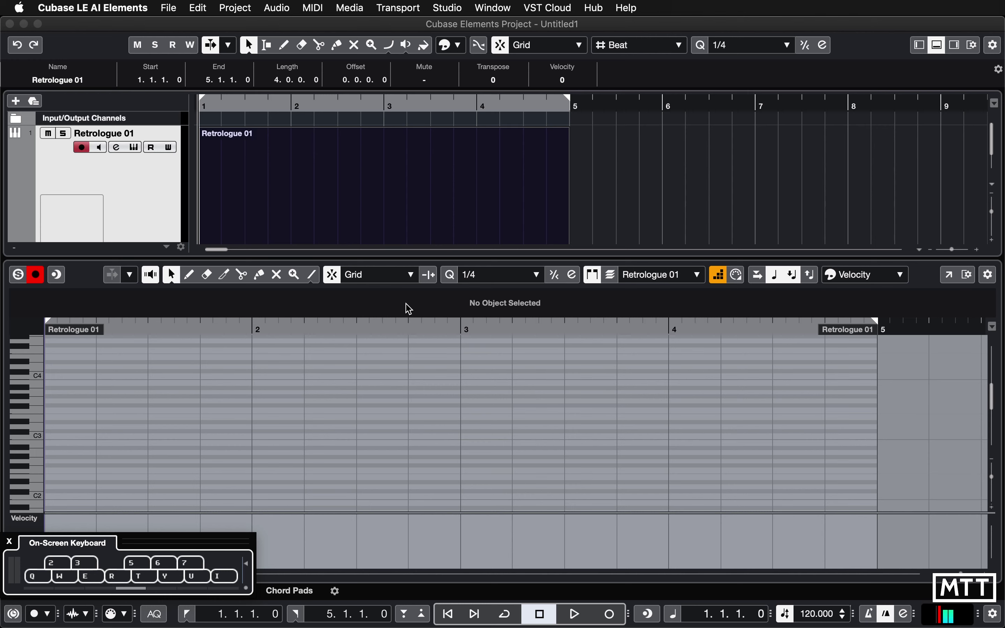
pyautogui.press('q')
pyautogui.press('e')
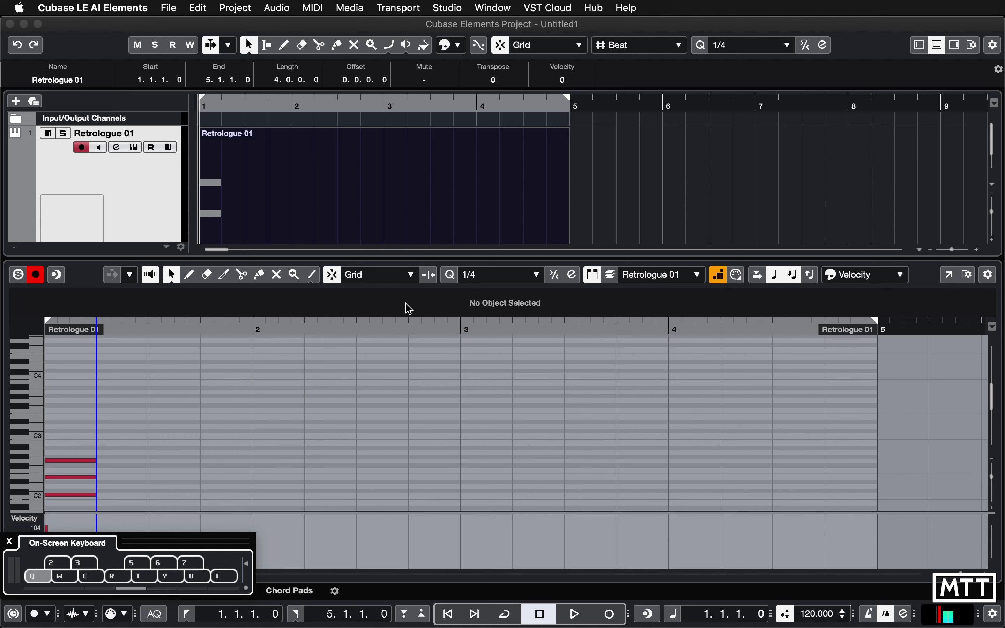
pyautogui.press('w')
pyautogui.press('r')
pyautogui.press('y')
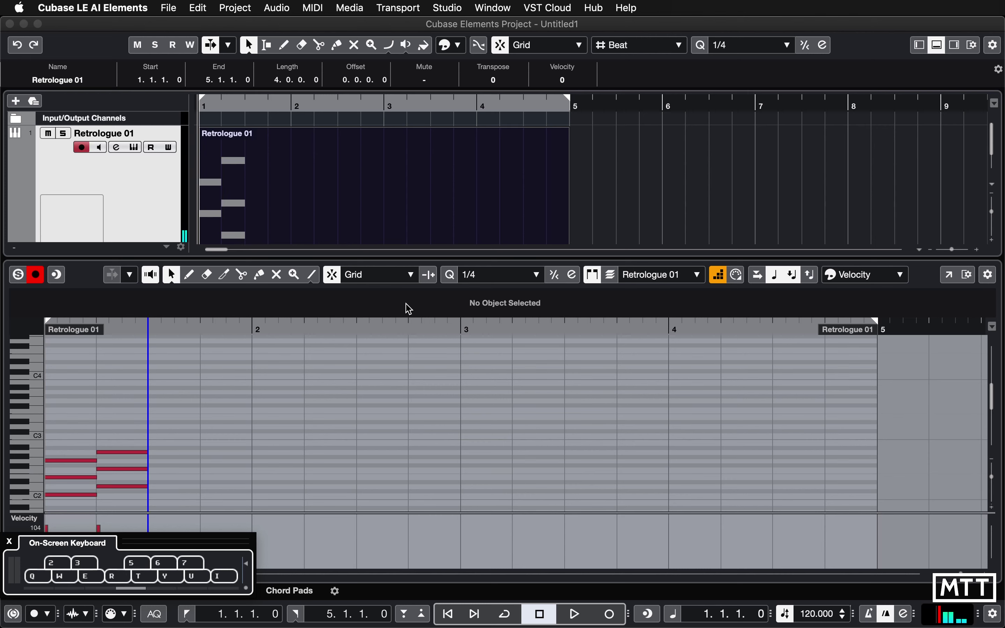
pyautogui.press('e')
pyautogui.press('t')
pyautogui.press('u')
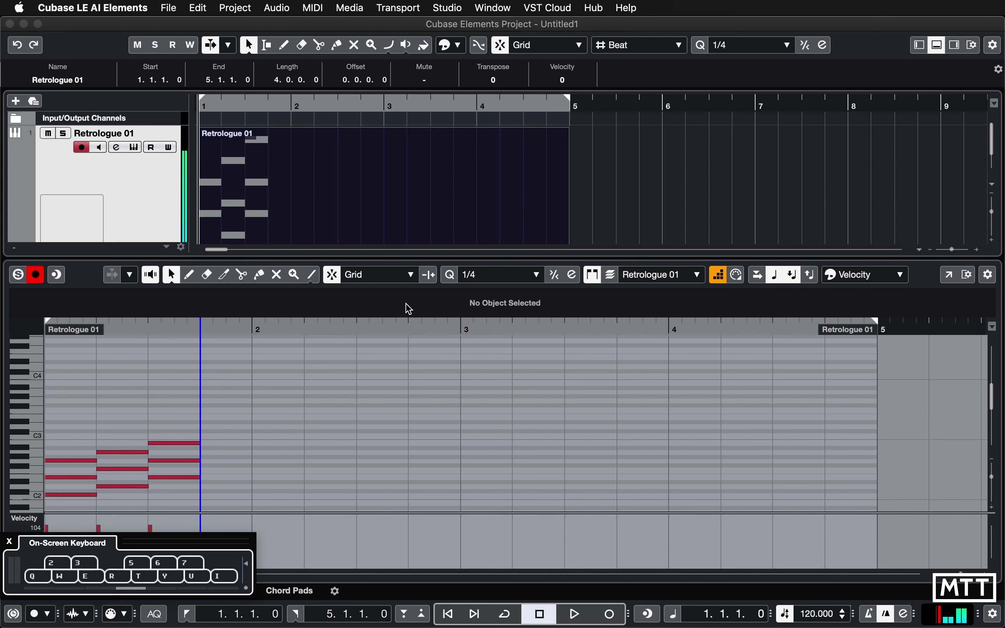
# - Set the quantize value to 1/8 and step-enter an F2-A2-C3 triad on beat 4 of bar 1
pyautogui.click(504, 278)
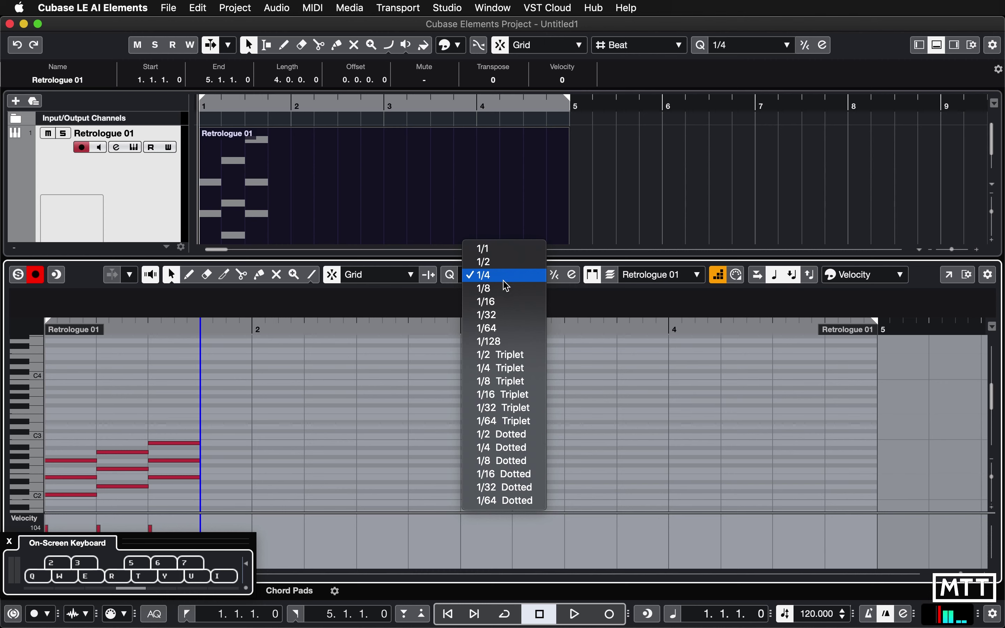
pyautogui.click(498, 290)
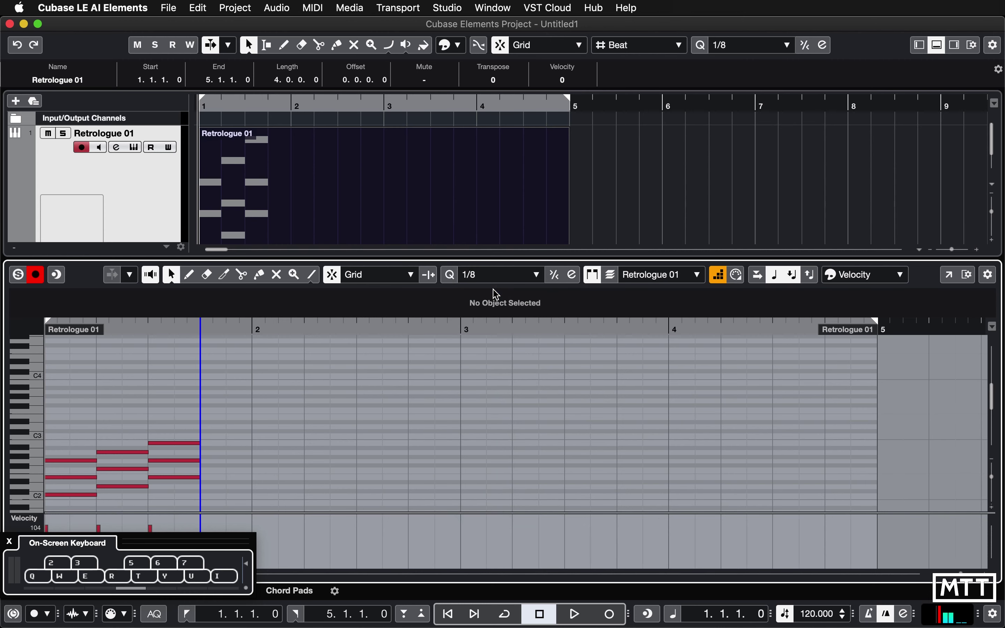
pyautogui.press('r')
pyautogui.press('y')
pyautogui.press('i')
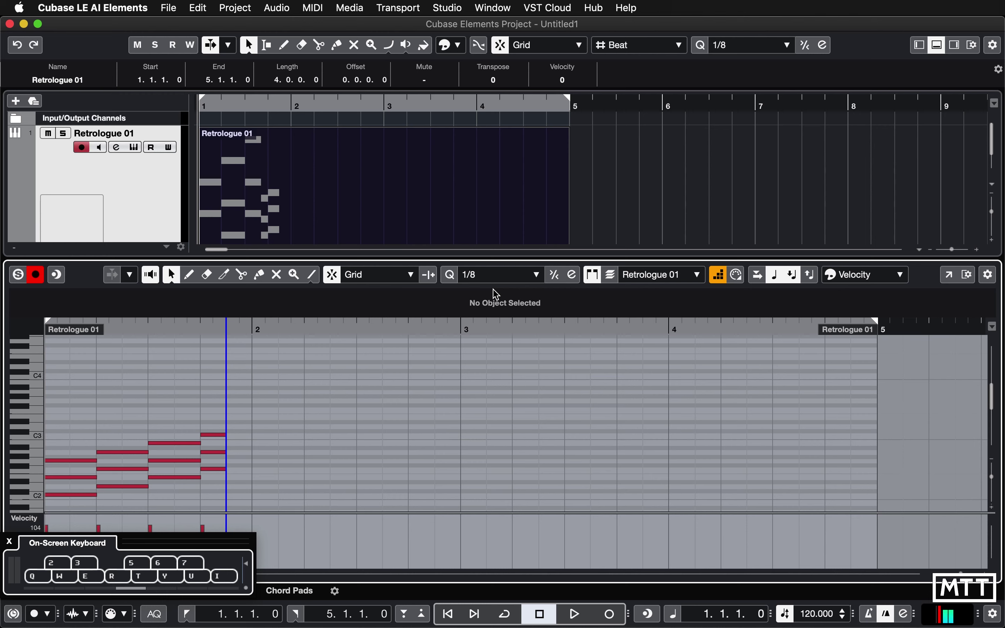
# - Move the insert position to bar 2, leaving an eighth-note rest, and step-enter an E3-G3-B3 triad there
pyautogui.press('Right')
pyautogui.press('Right')
pyautogui.press('Left')
pyautogui.press('Left')
pyautogui.press('Right')
pyautogui.hotkey('alt', 'k')
pyautogui.press('Right')
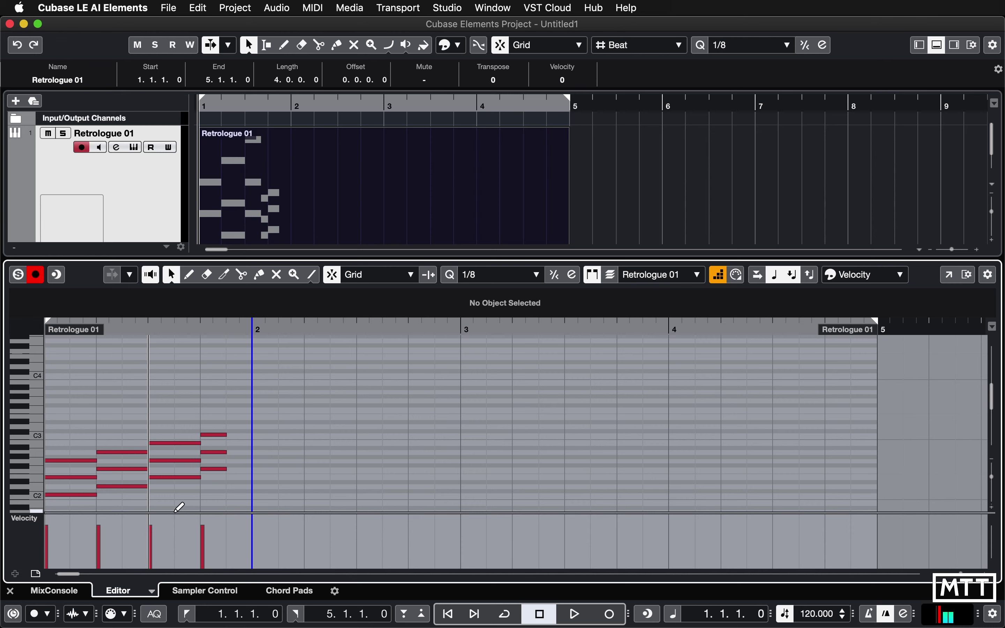
pyautogui.hotkey('alt', 'k')
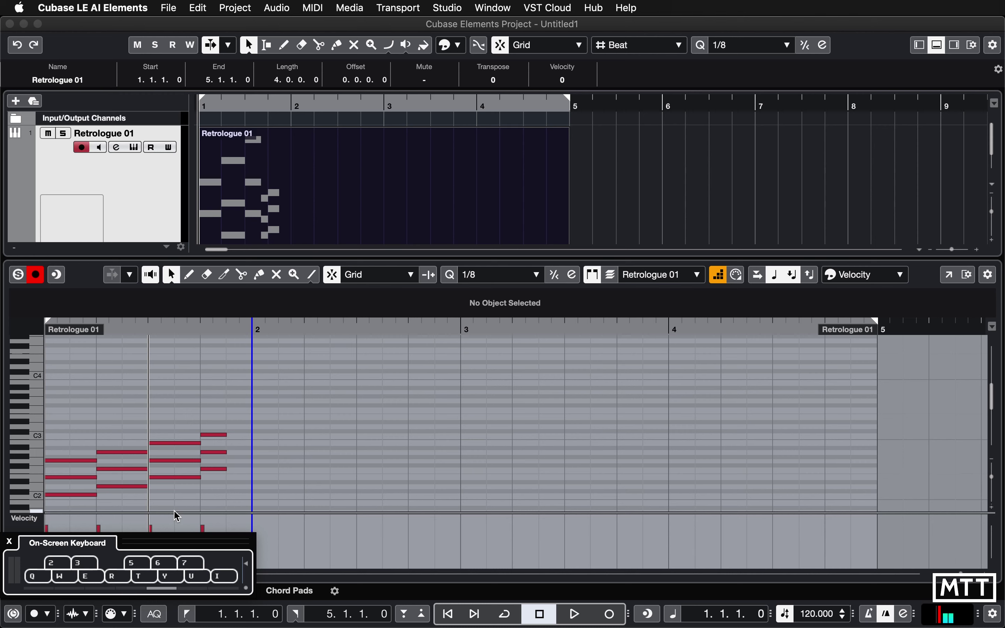
pyautogui.press('e')
pyautogui.press('t')
pyautogui.press('u')
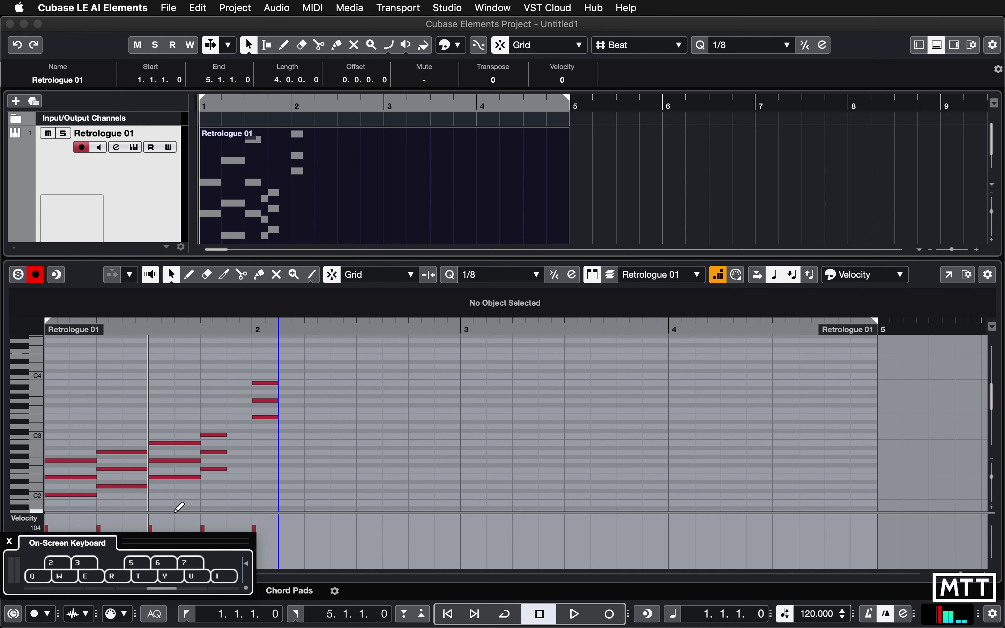
# - Leave another eighth-note rest and step-enter a four-note C3-E3-G3-B3 chord on beat 2 of bar 2
pyautogui.hotkey('alt', 'k')
pyautogui.hotkey('alt', 'k')
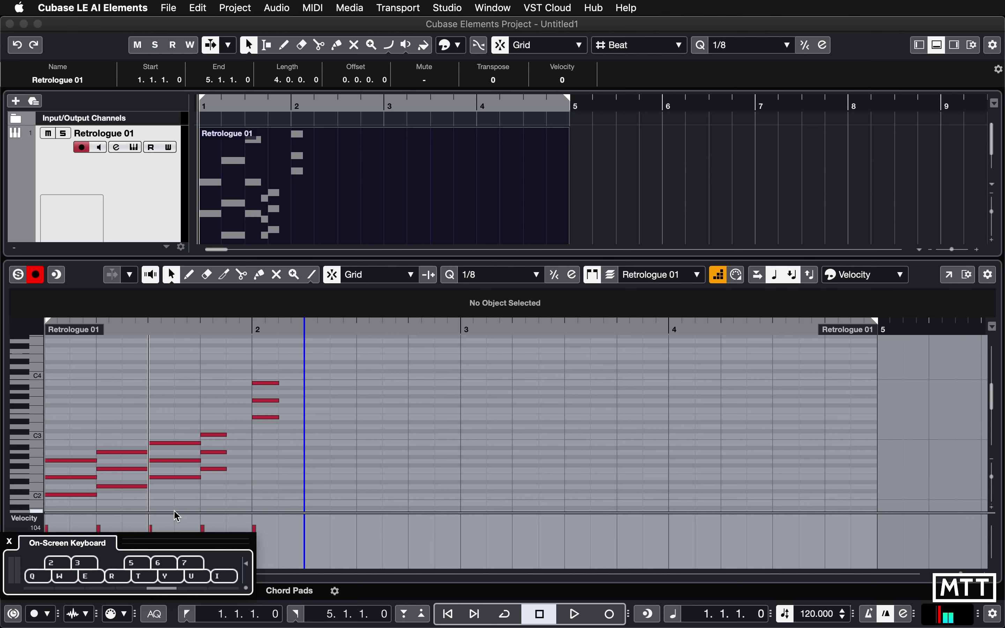
pyautogui.press('q')
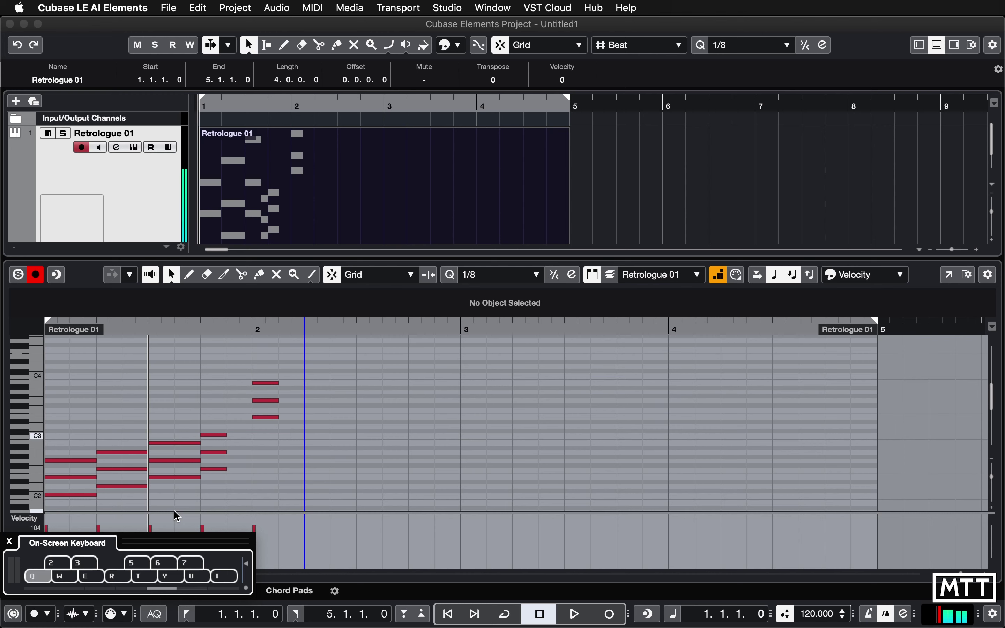
pyautogui.press('e')
pyautogui.press('t')
pyautogui.press('u')
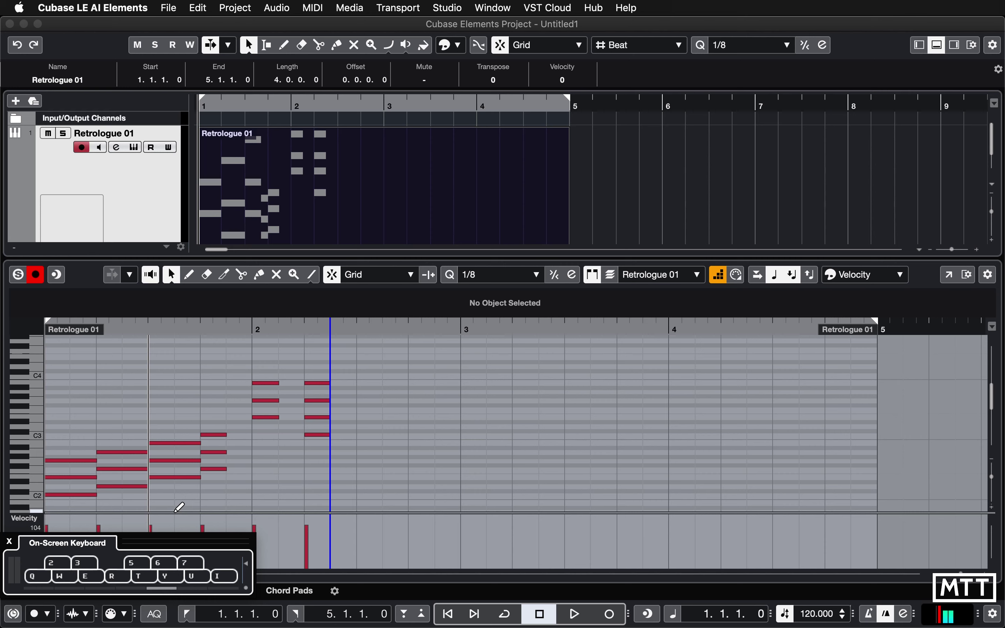
pyautogui.hotkey('alt', 'k')
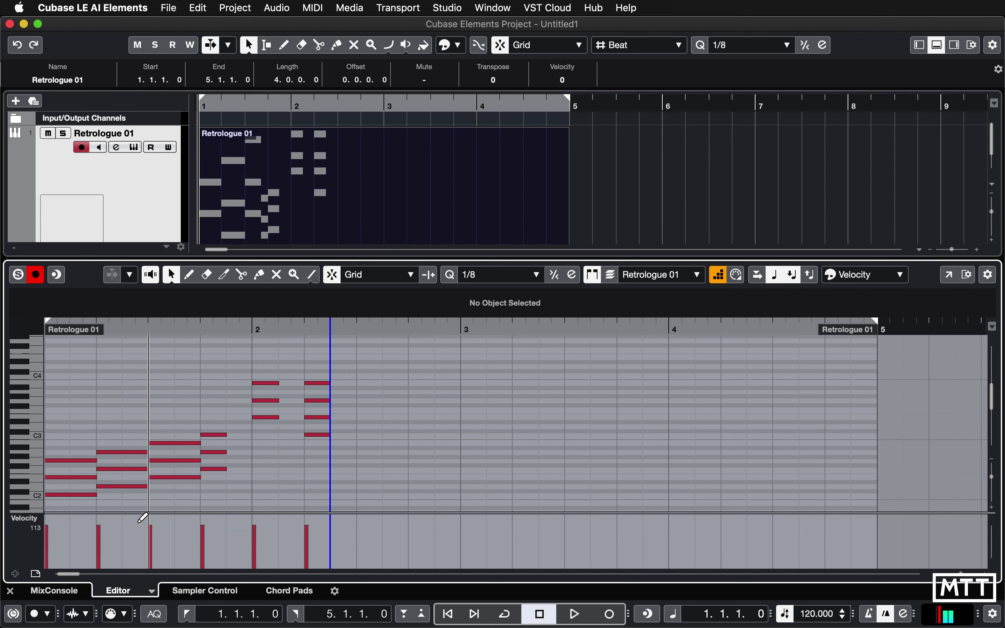
# - Undo the four-note chord and step the insert position back to beat 2 of bar 2
pyautogui.press('super+z')
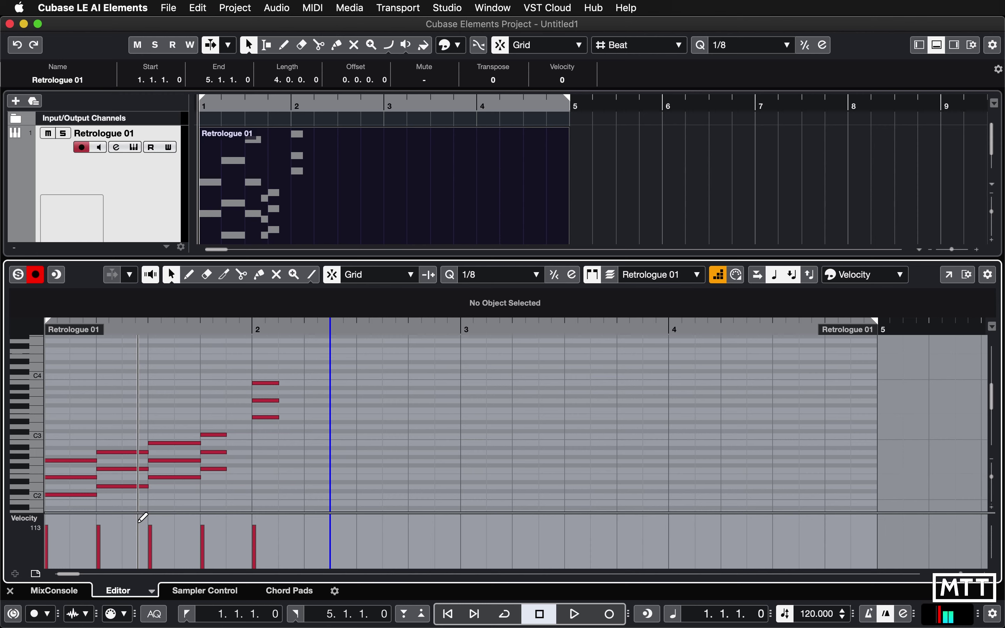
pyautogui.press('Left')
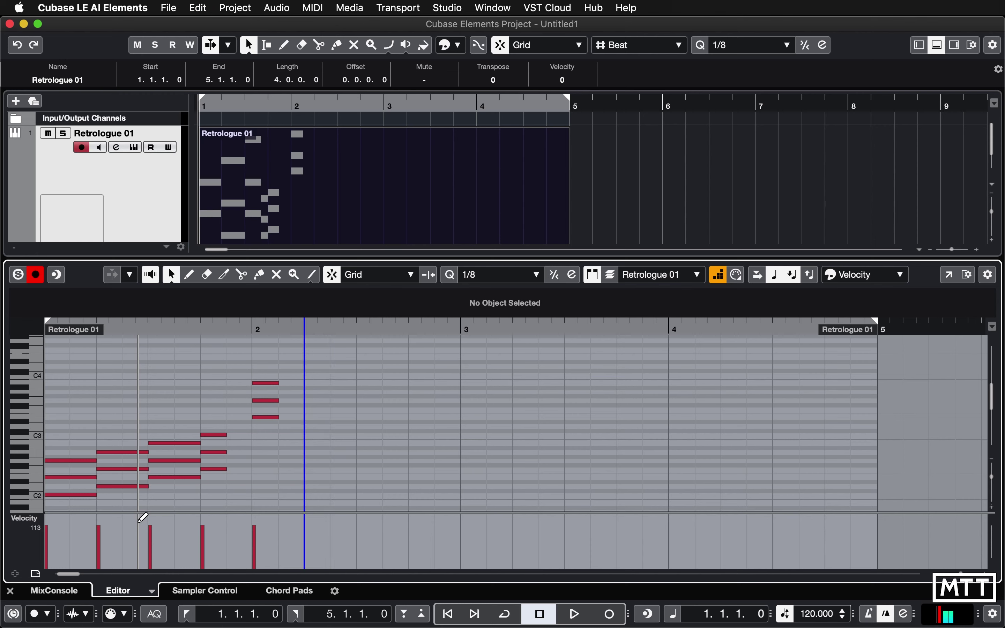
pyautogui.hotkey('alt', 'k')
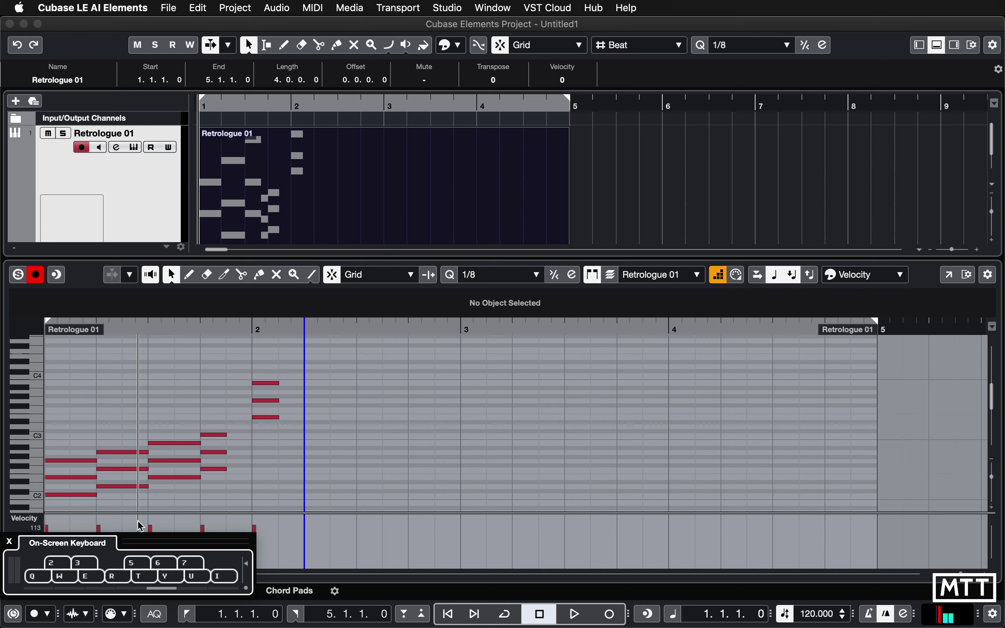
# - Undo all remaining chords in the part and move the insert position back toward the start of bar 1
pyautogui.press('super+z')
pyautogui.press('super+z')
pyautogui.press('super+z')
pyautogui.press('super+z')
pyautogui.press('super+z')
pyautogui.press('Left')
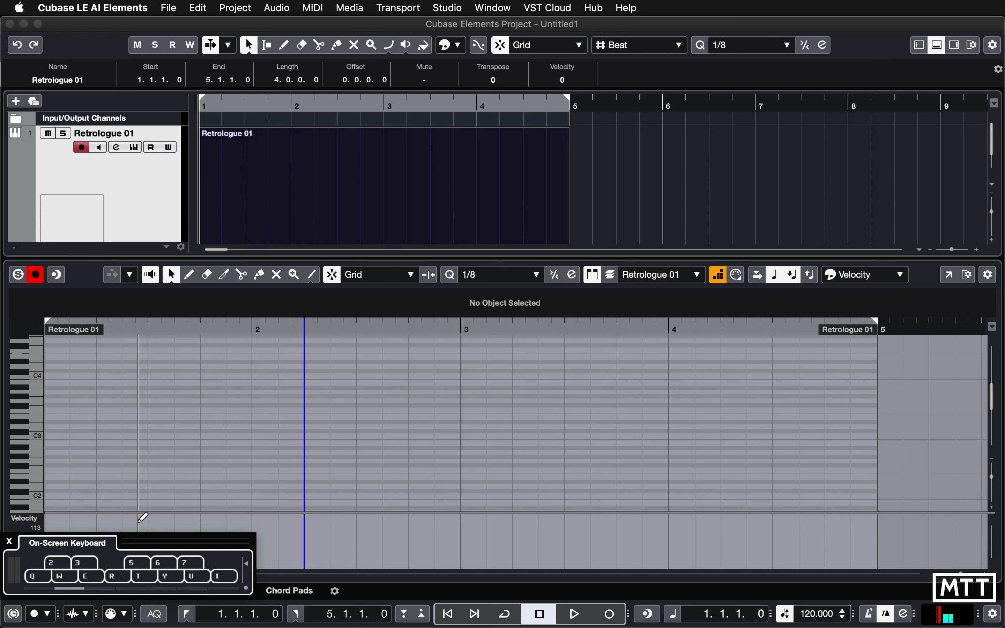
pyautogui.hotkey('alt', 'k')
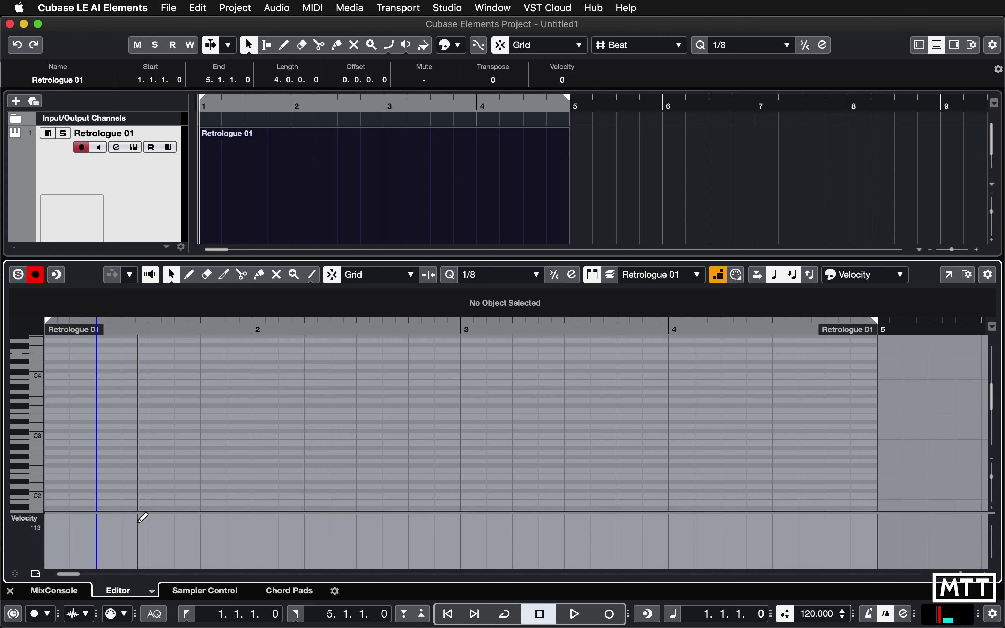
# - Set the quantize value to 1/16 and step-enter a varied run of single sixteenth notes from bar 1 into bar 4 with the On-Screen Keyboard
pyautogui.click(511, 276)
pyautogui.click(504, 292)
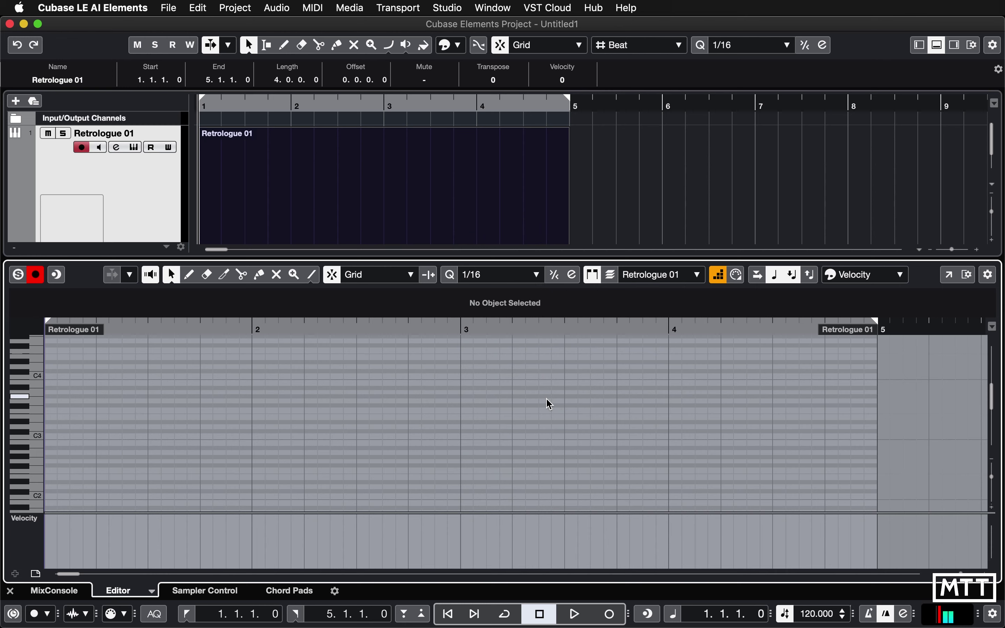
pyautogui.hotkey('alt', 'k')
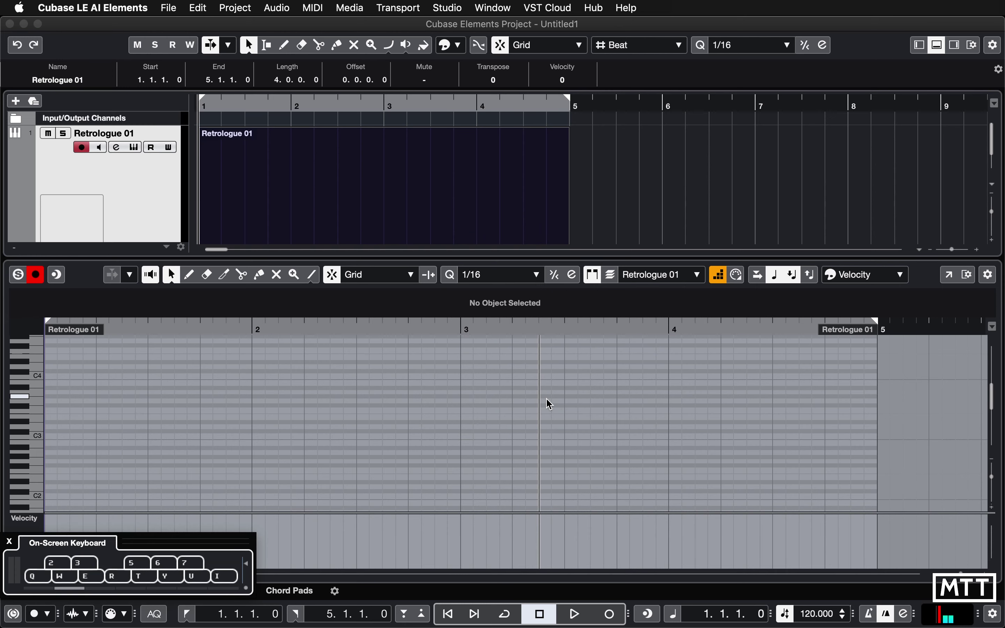
pyautogui.press('q')
pyautogui.press('e')
pyautogui.press('t')
pyautogui.press('q')
pyautogui.press('e')
pyautogui.press('t')
pyautogui.press('y')
pyautogui.press('w')
pyautogui.press('u')
pyautogui.press('t')
pyautogui.press('t')
pyautogui.press('e')
pyautogui.press('y')
pyautogui.press('q')
pyautogui.press('r')
pyautogui.press('r')
pyautogui.press('e')
pyautogui.press('u')
pyautogui.press('q')
pyautogui.press('y')
pyautogui.press('w')
pyautogui.press('t')
pyautogui.press('r')
pyautogui.press('i')
pyautogui.press('q')
pyautogui.press('w')
pyautogui.press('t')
pyautogui.press('r')
pyautogui.press('i')
pyautogui.press('q')
pyautogui.press('u')
pyautogui.press('w')
pyautogui.press('t')
pyautogui.press('r')
pyautogui.press('i')
pyautogui.press('q')
pyautogui.press('w')
pyautogui.press('t')
pyautogui.press('r')
pyautogui.press('i')
pyautogui.press('q')
pyautogui.press('u')
pyautogui.press('w')
pyautogui.press('y')
pyautogui.press('t')
pyautogui.press('i')
pyautogui.press('q')
pyautogui.press('t')
pyautogui.press('q')
pyautogui.press('r')
pyautogui.press('q')
pyautogui.press('i')
pyautogui.press('w')
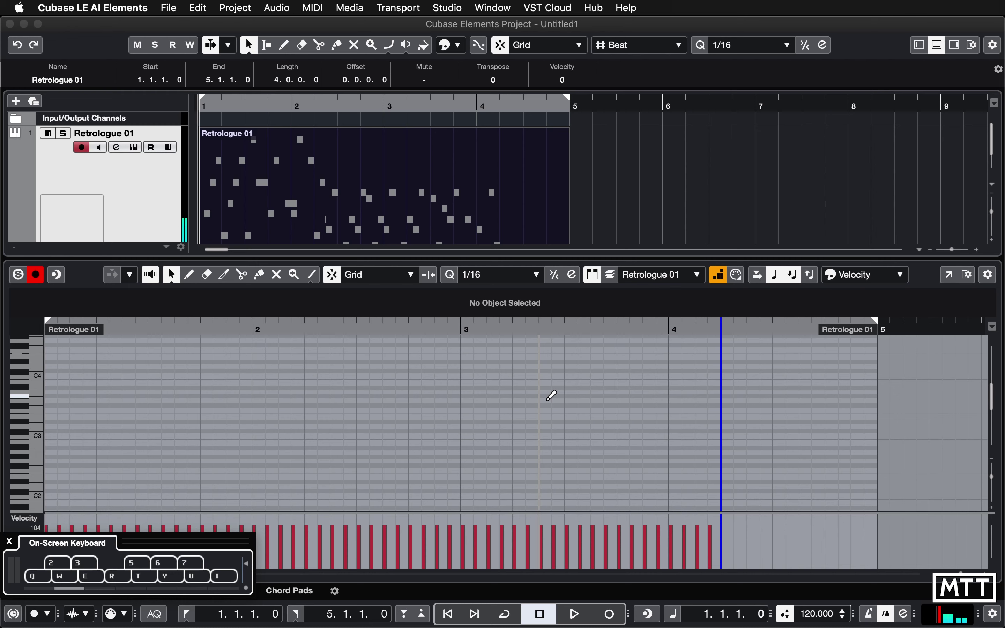
pyautogui.hotkey('alt', 'k')
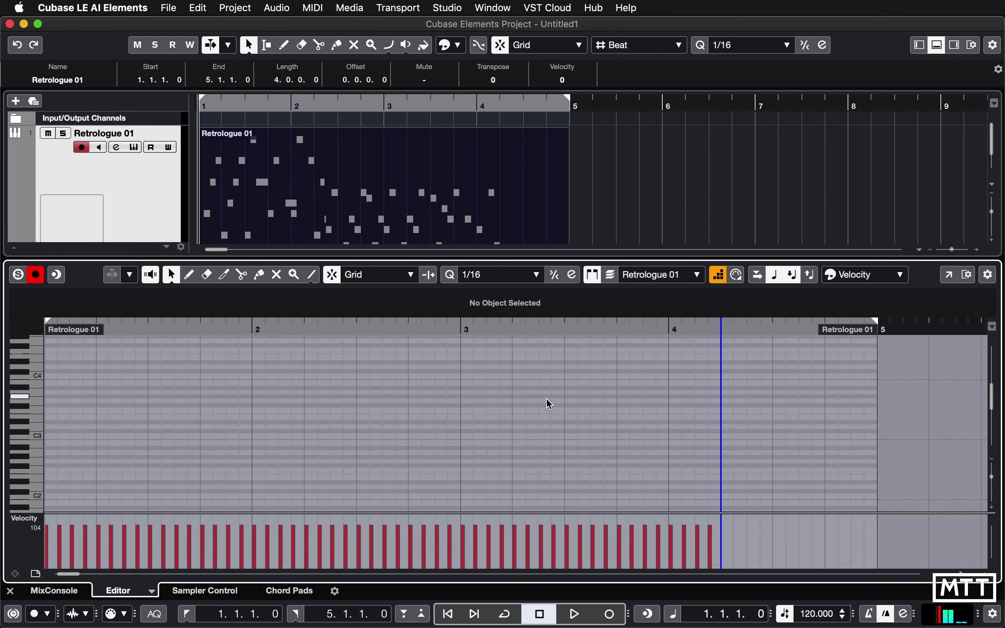
# - Select all notes in the part and transpose them up three octaves so the first note is C3
pyautogui.press('super+a')
pyautogui.hotkey('shift', 'Up')
pyautogui.hotkey('shift', 'Up')
pyautogui.hotkey('shift', 'Up')
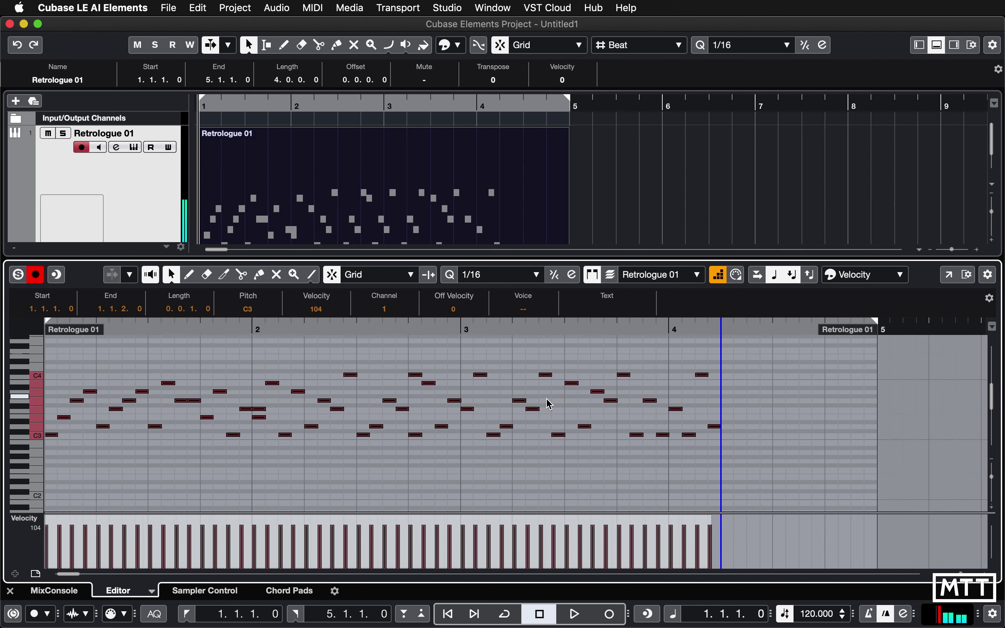
# - Turn off Step Input, play the sixteenth-note run from the start of bar 1, and stop playback early in bar 2
pyautogui.click(721, 283)
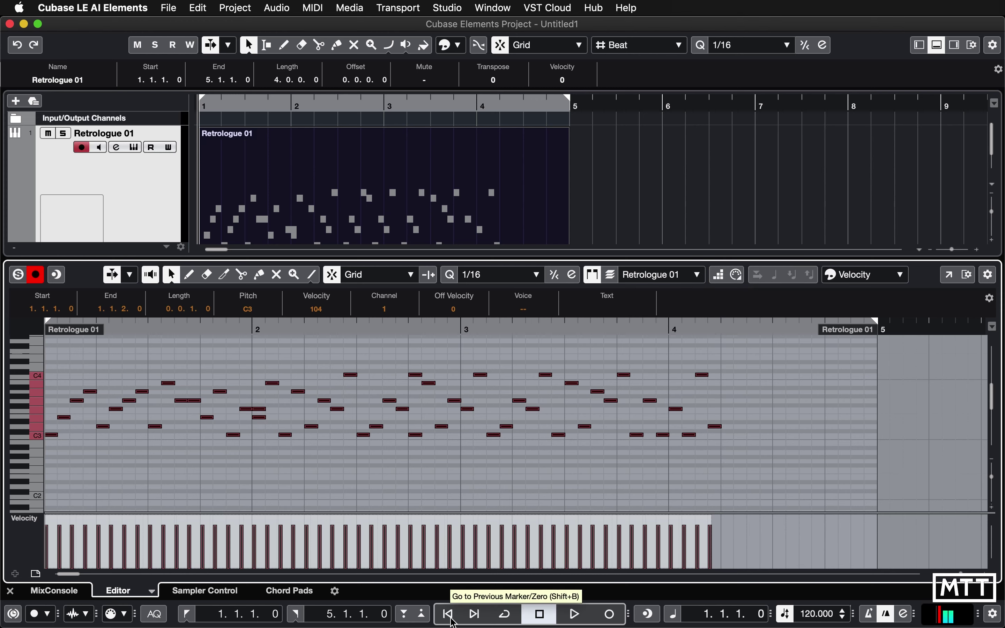
pyautogui.click(574, 615)
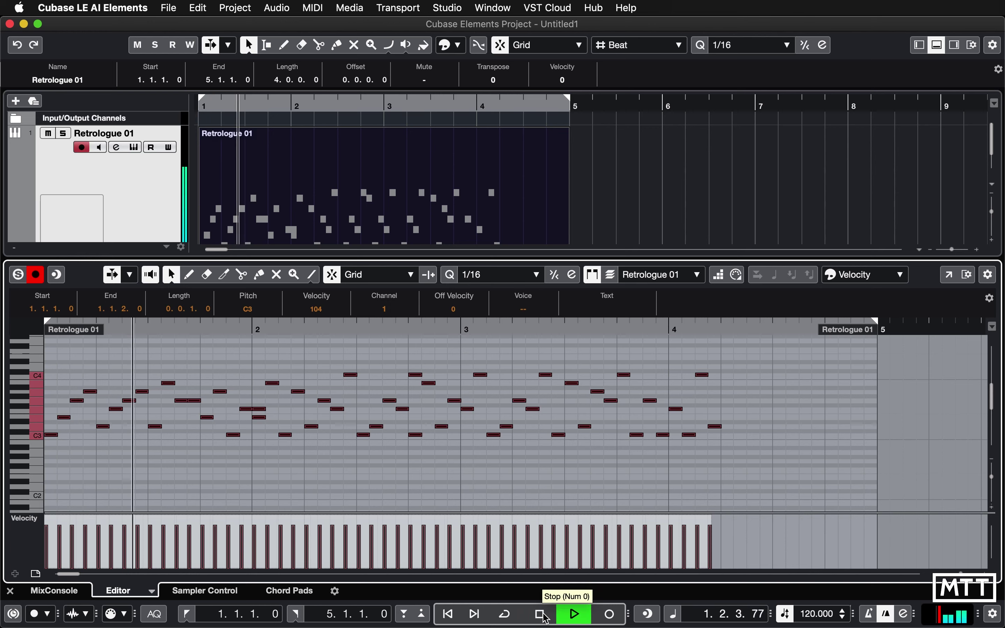
pyautogui.click(543, 614)
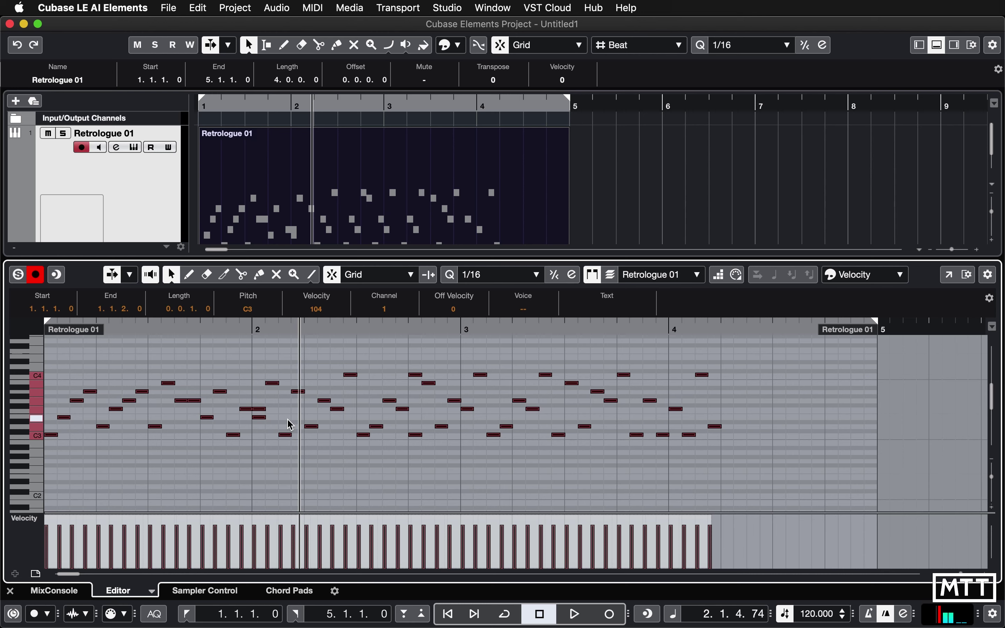
# - Activate MIDI Input in the Key Editor and switch it back off
pyautogui.click(741, 278)
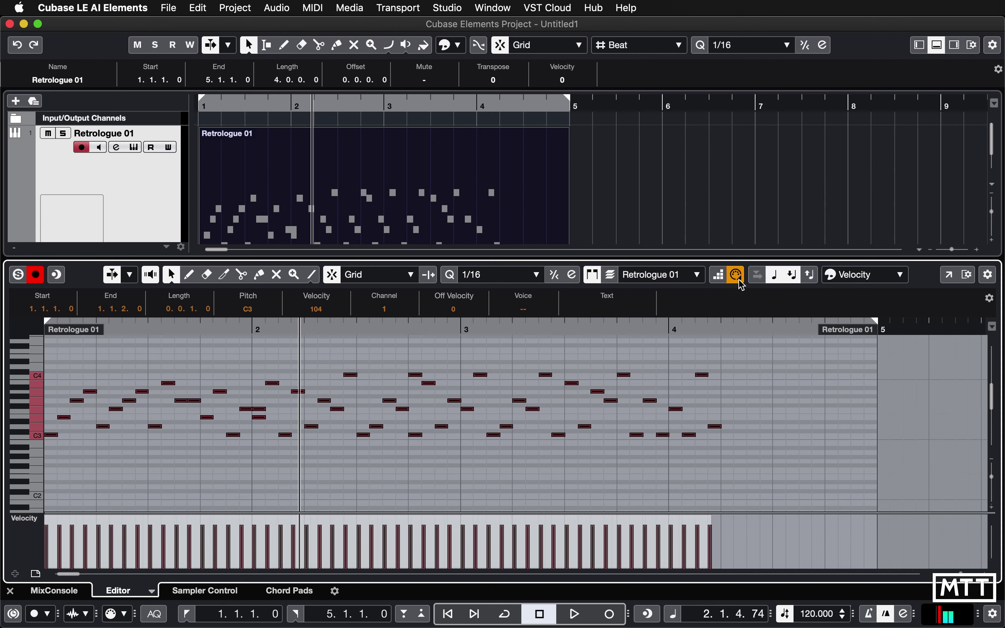
pyautogui.click(741, 284)
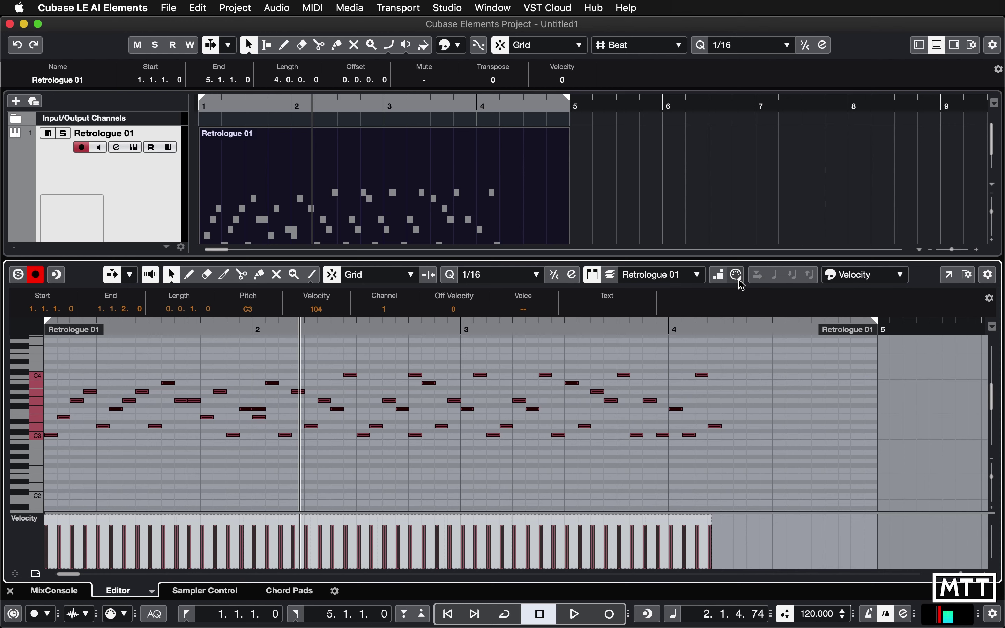